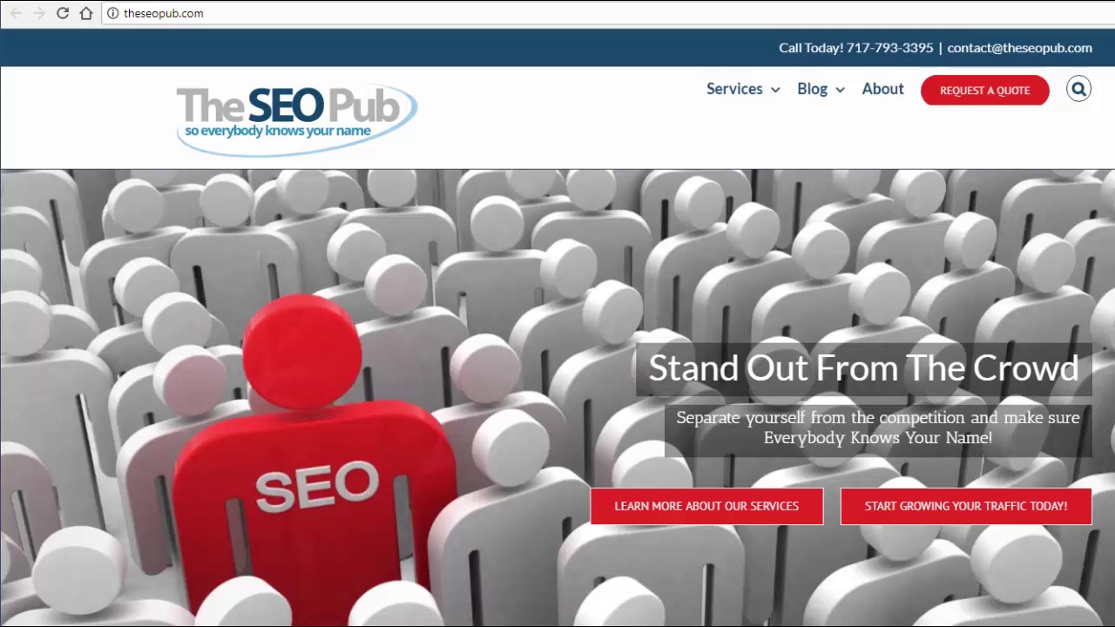
Switch to the letsencrypt.org tab to view the Let's Encrypt homepage
left_click(569, 4)
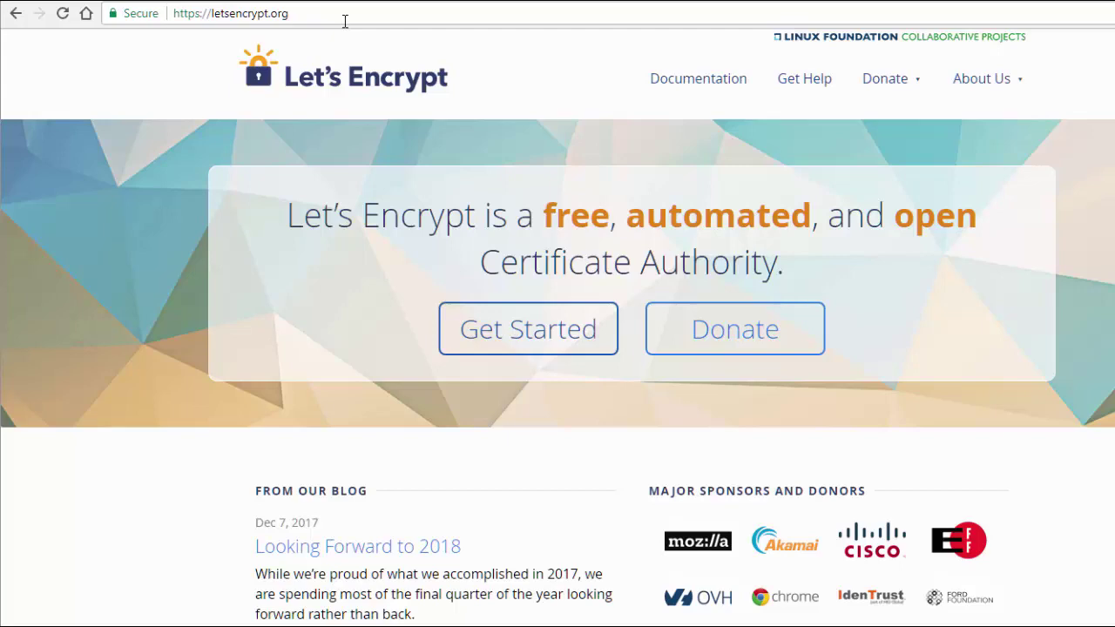
Glance at The SEO Pub site, then return to the letsencrypt.org tab
left_click(366, 2)
left_click(358, 1)
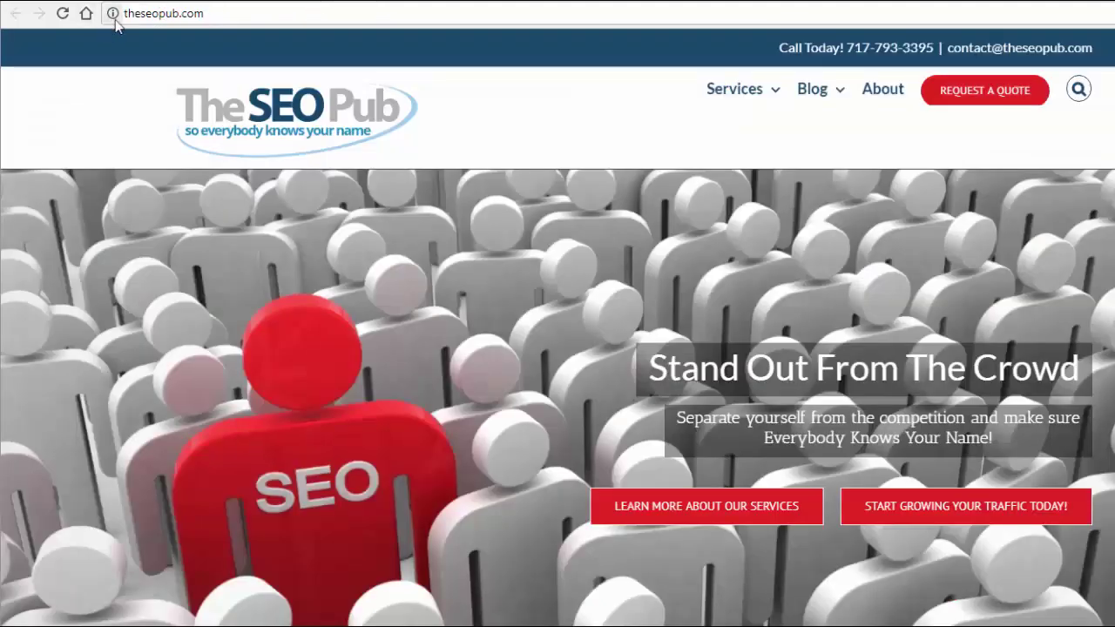
left_click(447, 2)
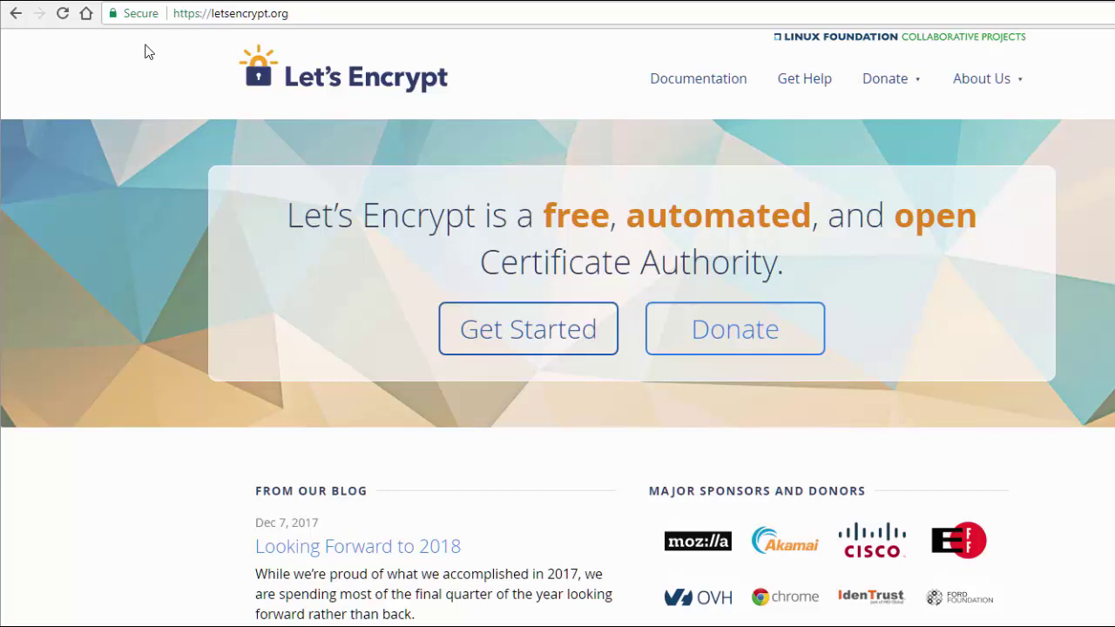
Switch to The SEO Pub website tab on the way to StableHost cPanel
left_click(421, 1)
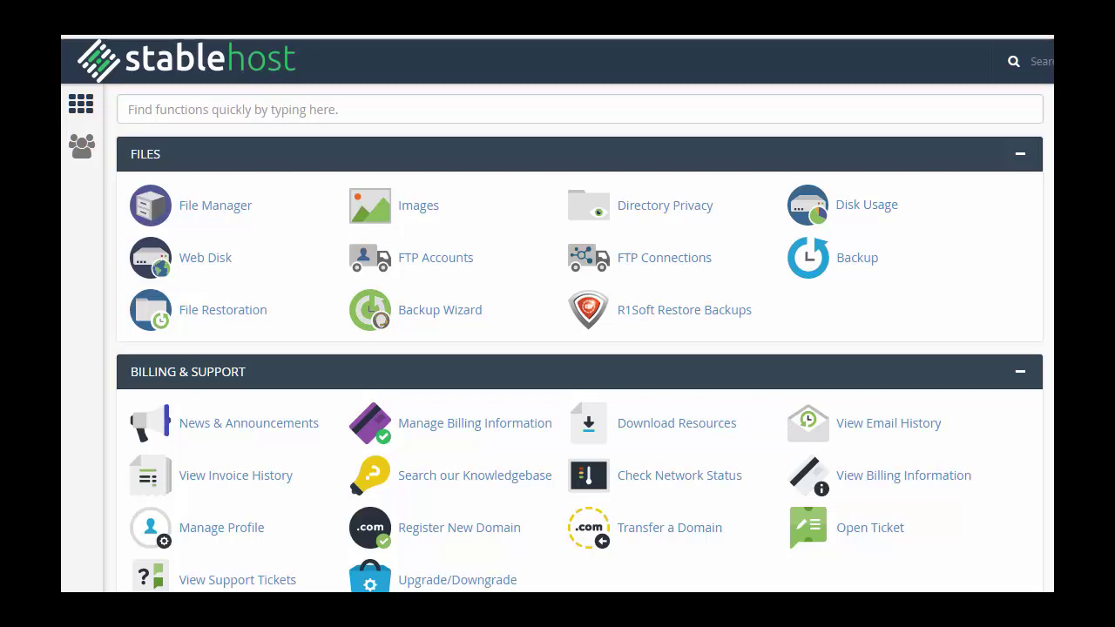
Scroll down to the Security section and open the Let's Encrypt SSL tool
scroll(813, 144, "down", 8)
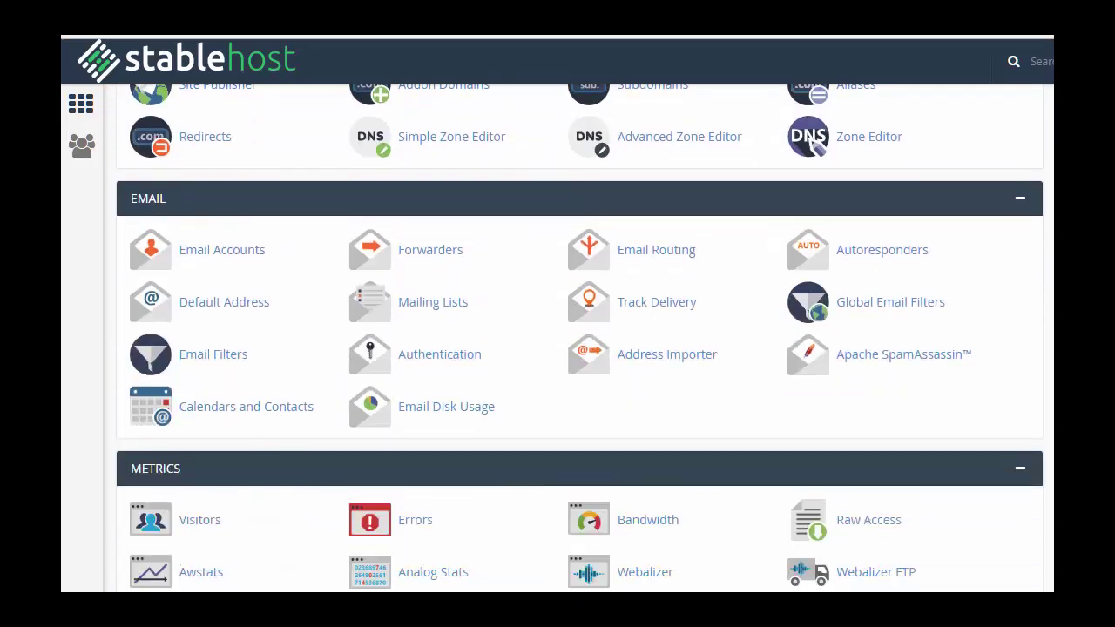
scroll(813, 143, "down", 5)
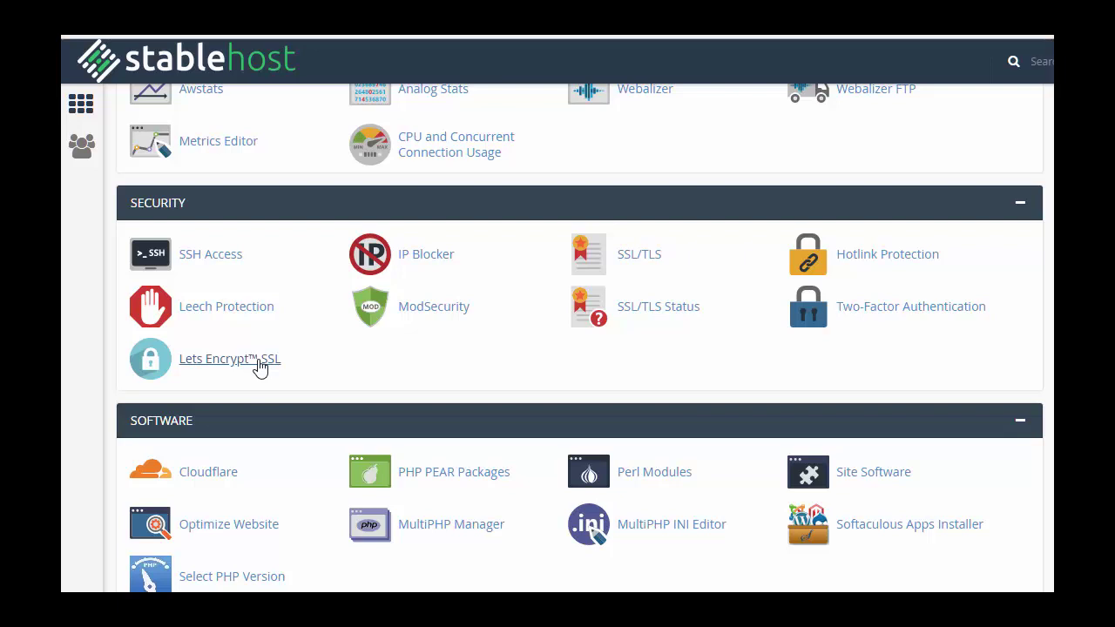
left_click(260, 367)
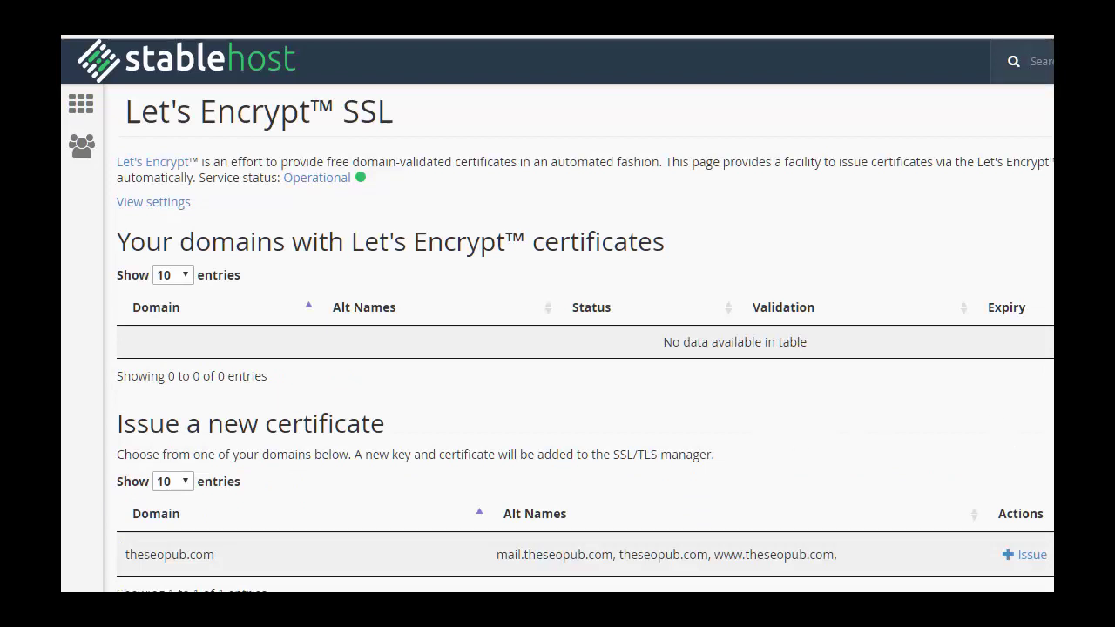
Start a new certificate for theseopub.com and zoom out to show the mail and www alias columns
scroll(586, 341, "down", 1)
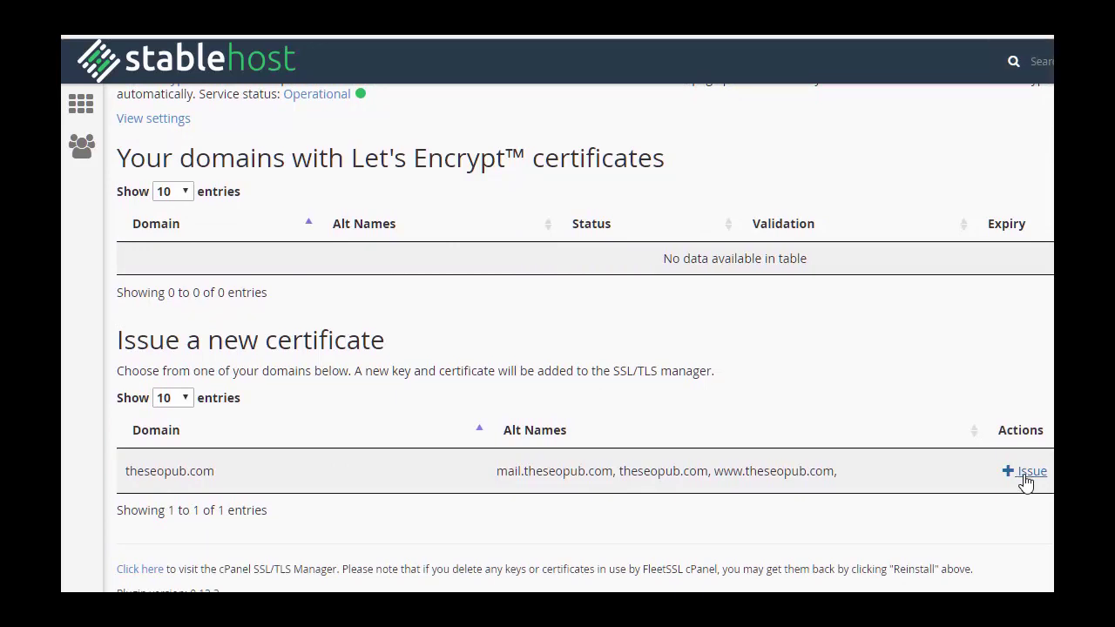
left_click(1026, 475)
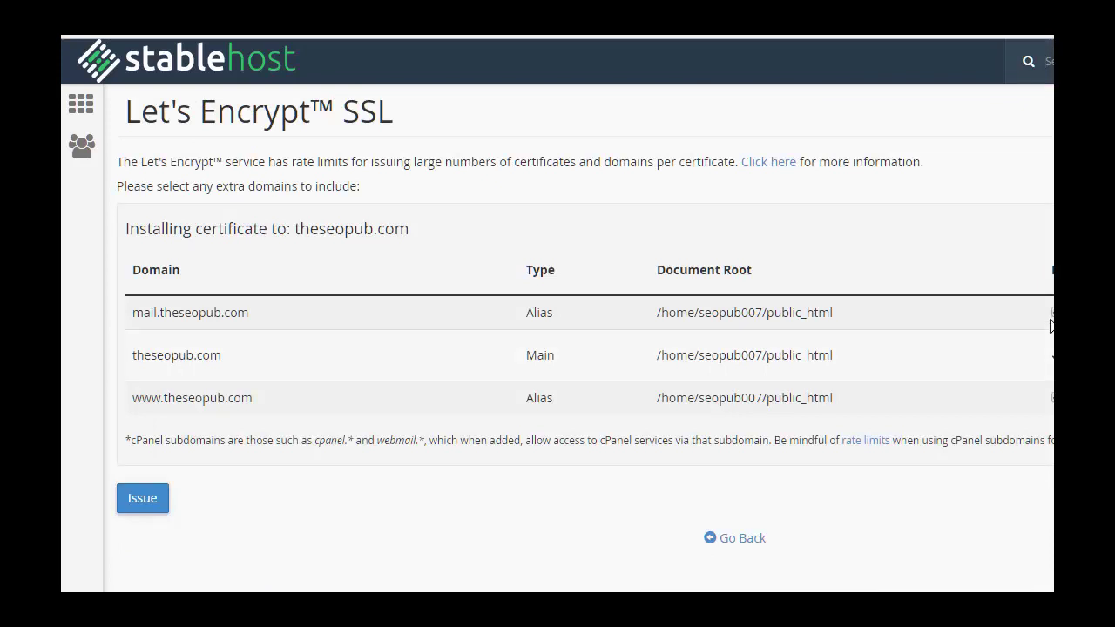
key("ctrl+minus")
key("ctrl+minus")
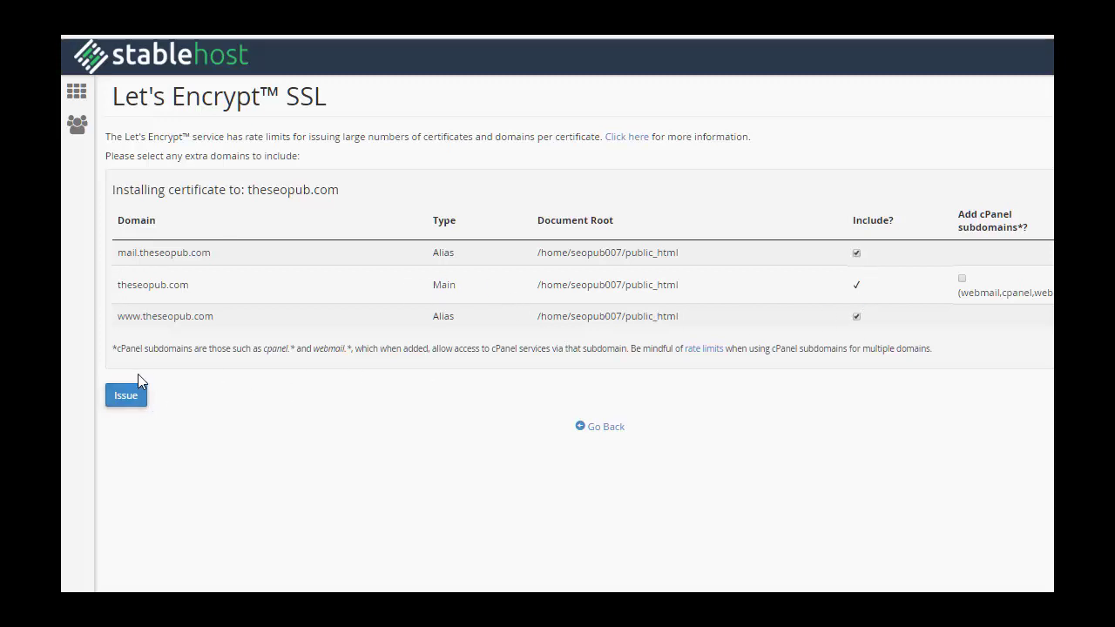
Issue the certificate for theseopub.com and its aliases, then navigate back from the cPanel home
left_click(123, 399)
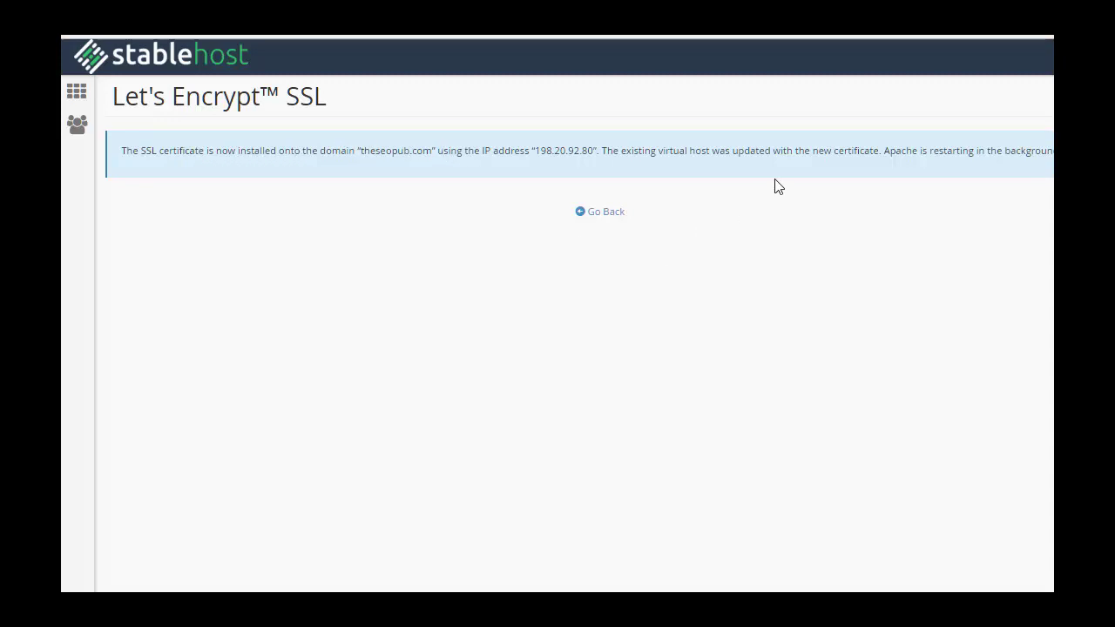
left_click(605, 213)
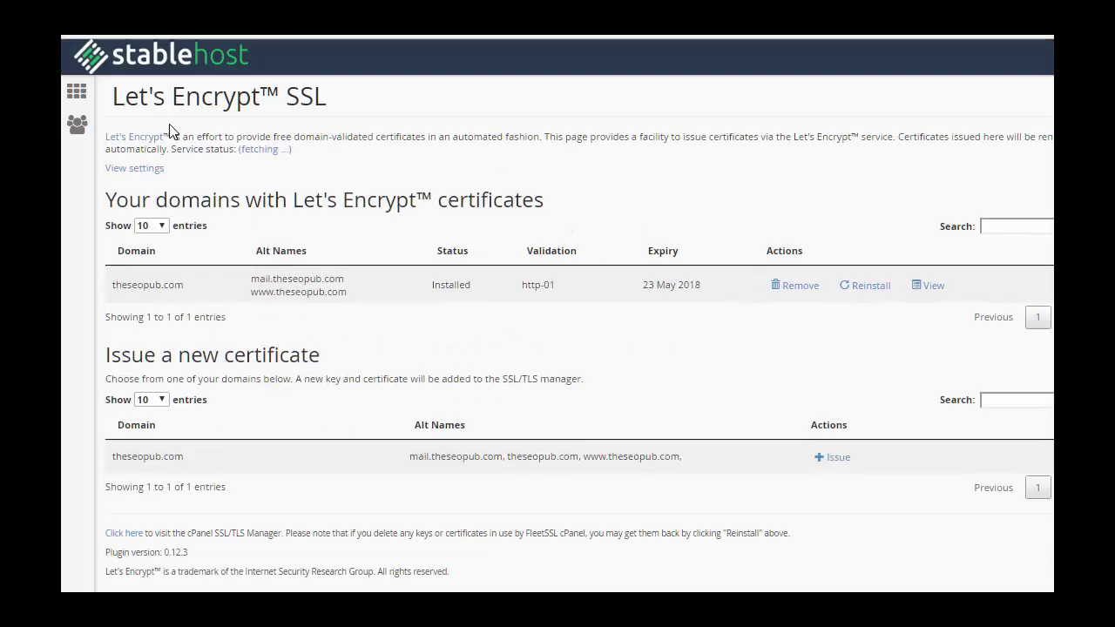
left_click(76, 94)
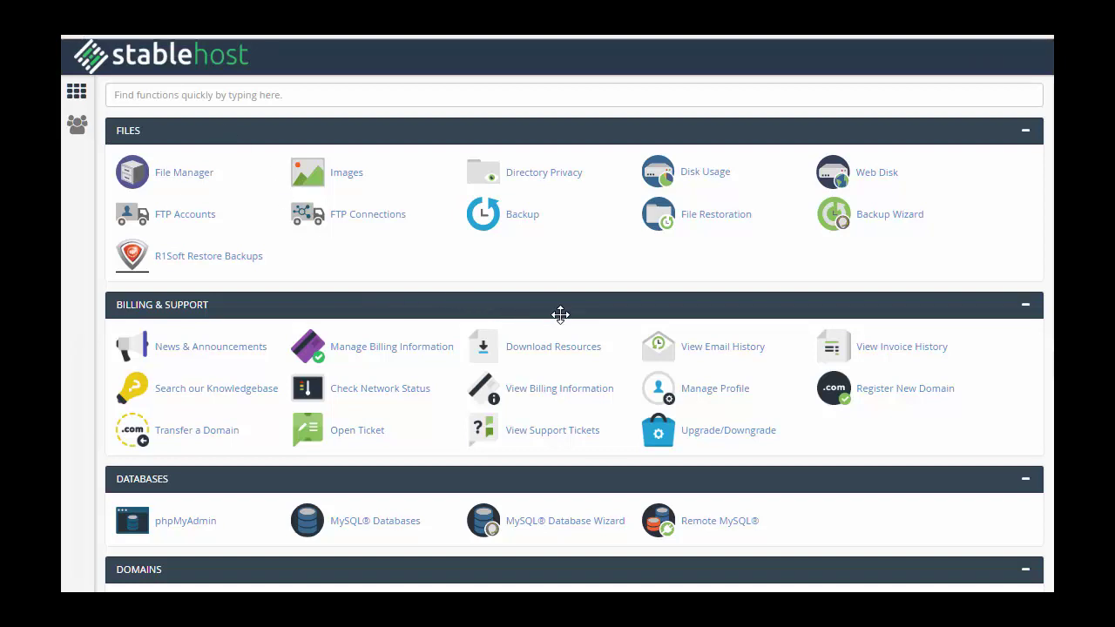
key("alt+Left")
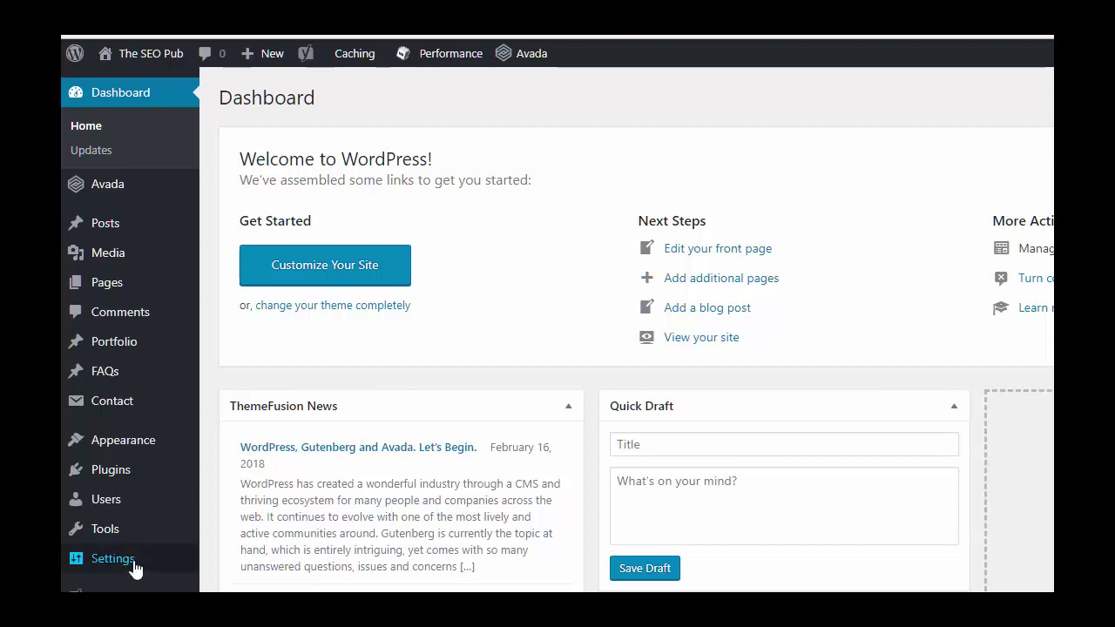
Go to Settings > General in the WordPress admin sidebar
mouse_move(137, 567)
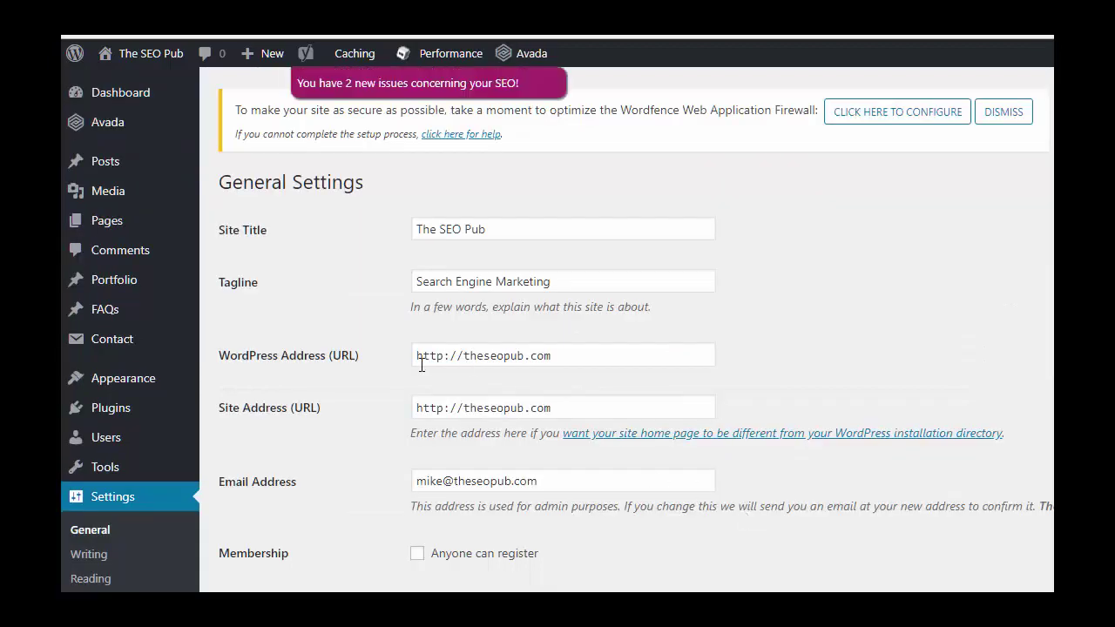
Try https in the Site Address, revert it to http, dismiss the Wordfence notice, then go to Plugins > Add New
left_click(444, 357)
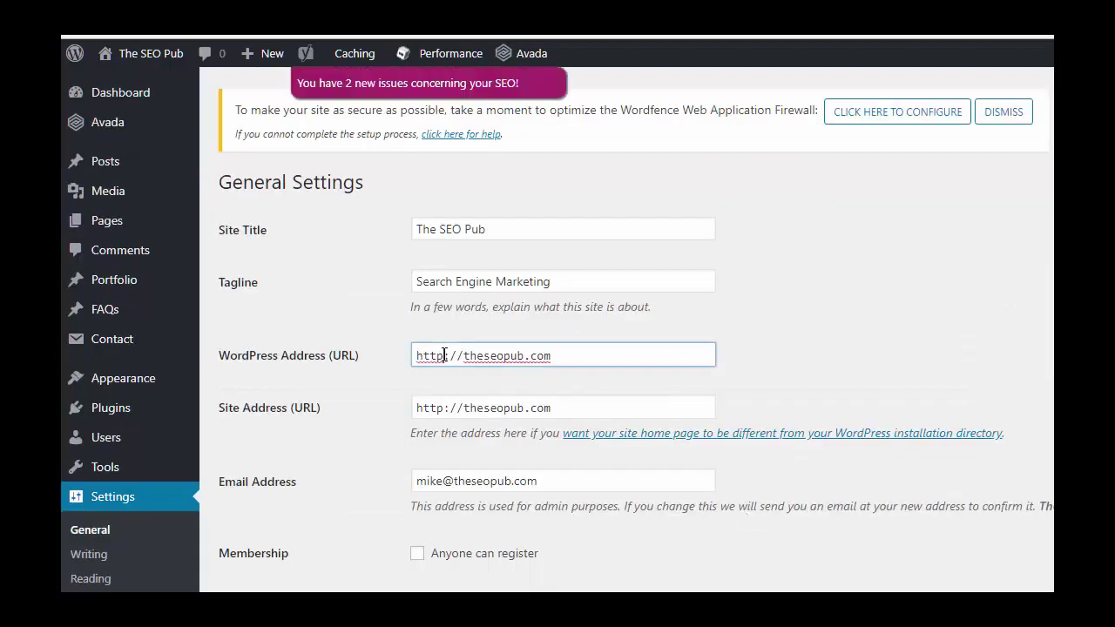
left_click(454, 408)
left_click(445, 408)
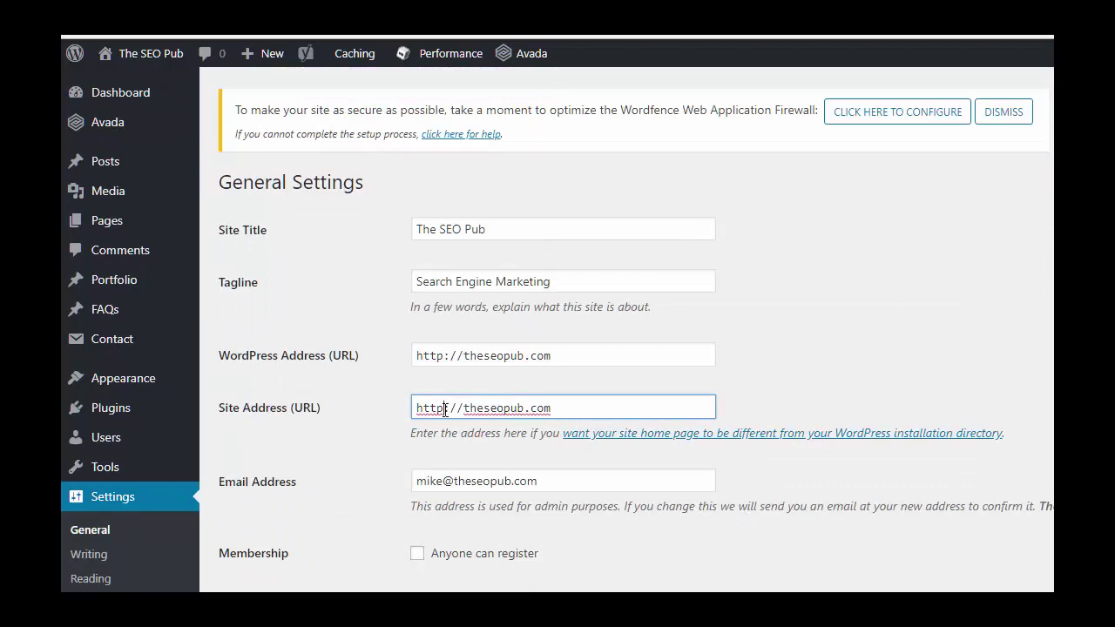
type("s")
double_click(445, 407)
type("http")
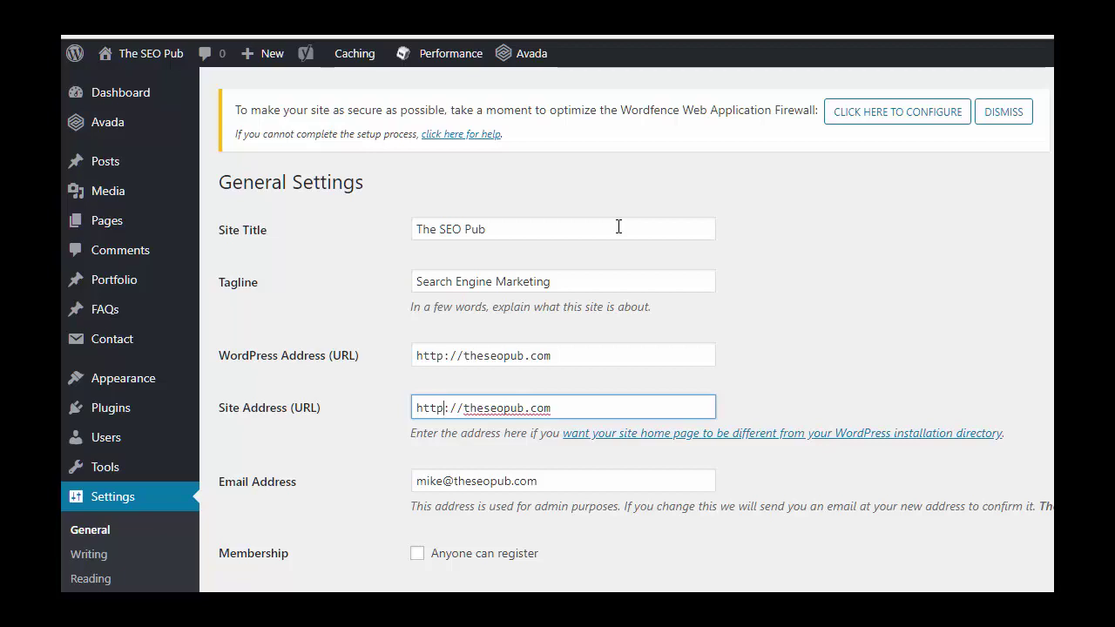
left_click(1006, 117)
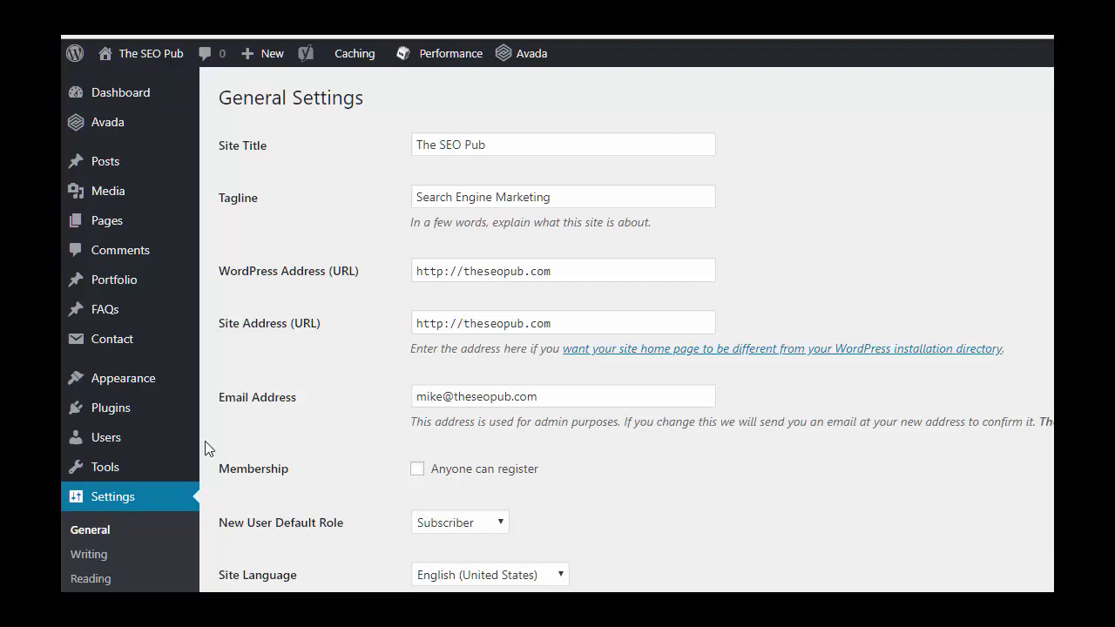
mouse_move(137, 424)
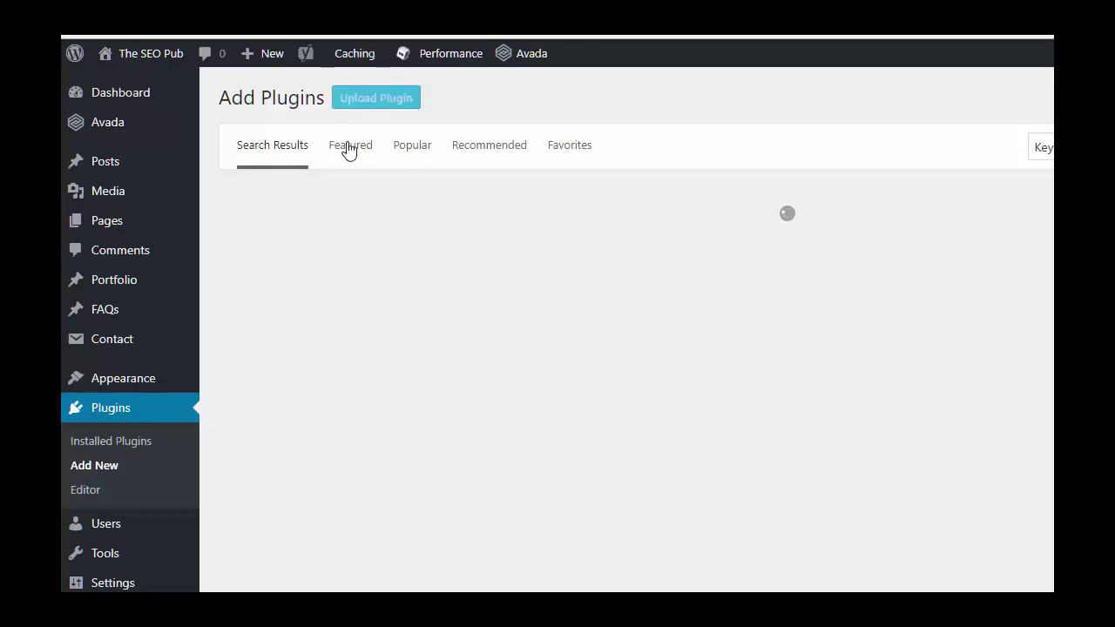
Upload really-simple-ssl.2.5.25.zip through the plugin upload form and install it
left_click(381, 99)
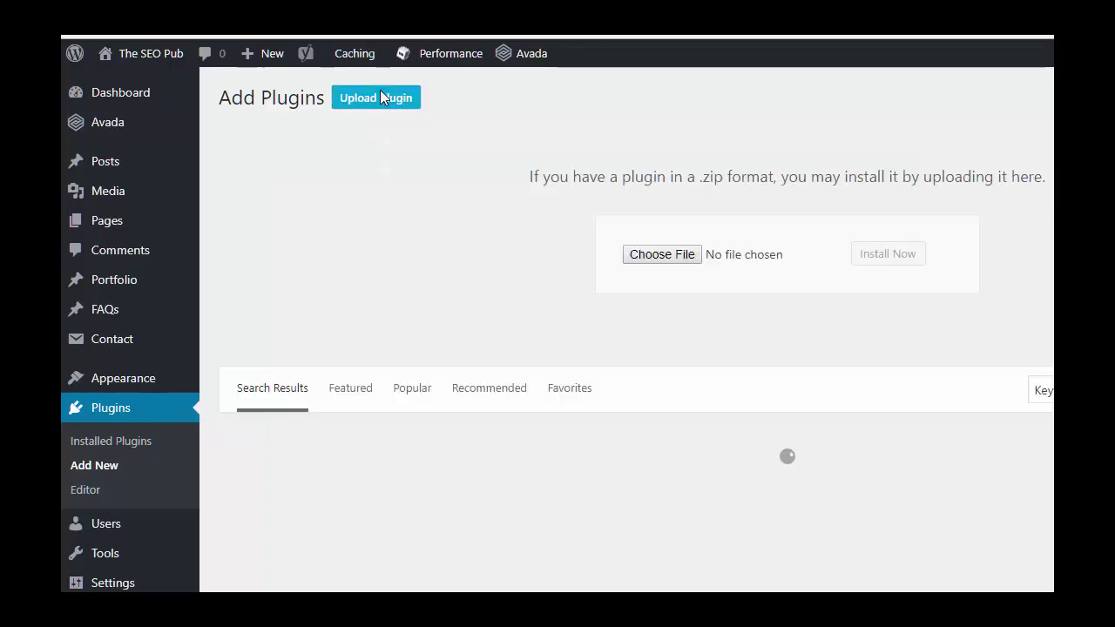
left_click(646, 259)
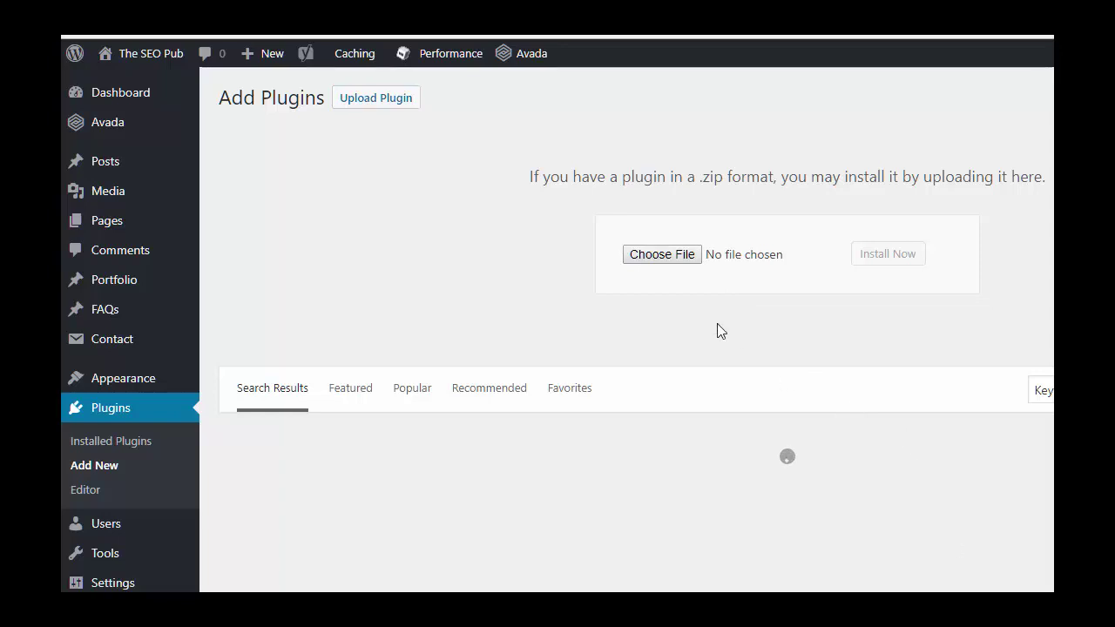
left_click(665, 253)
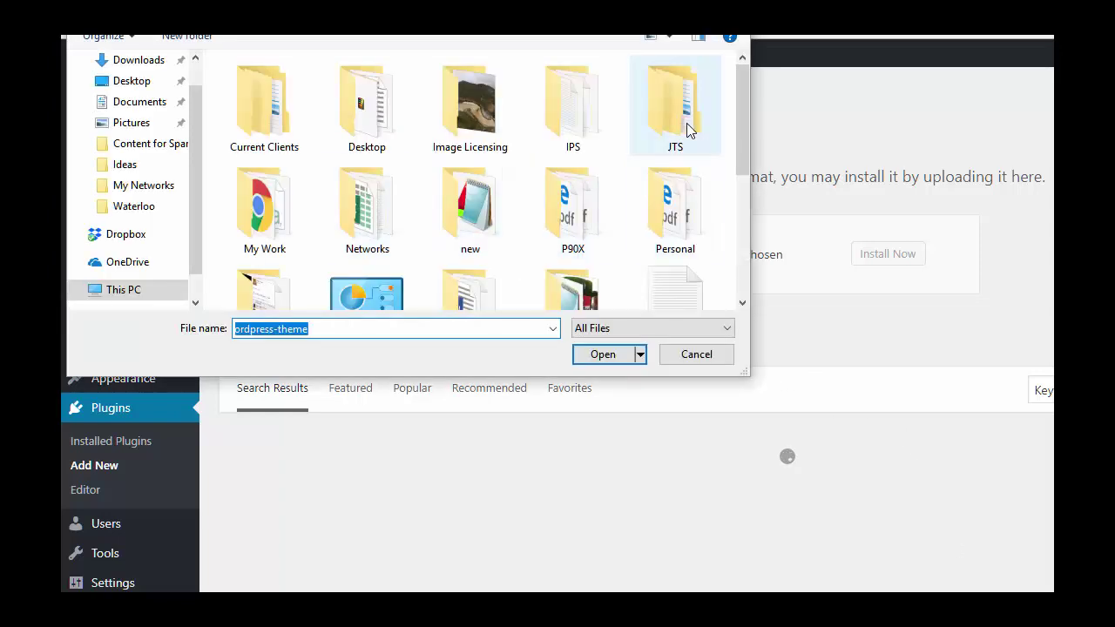
left_click(732, 131)
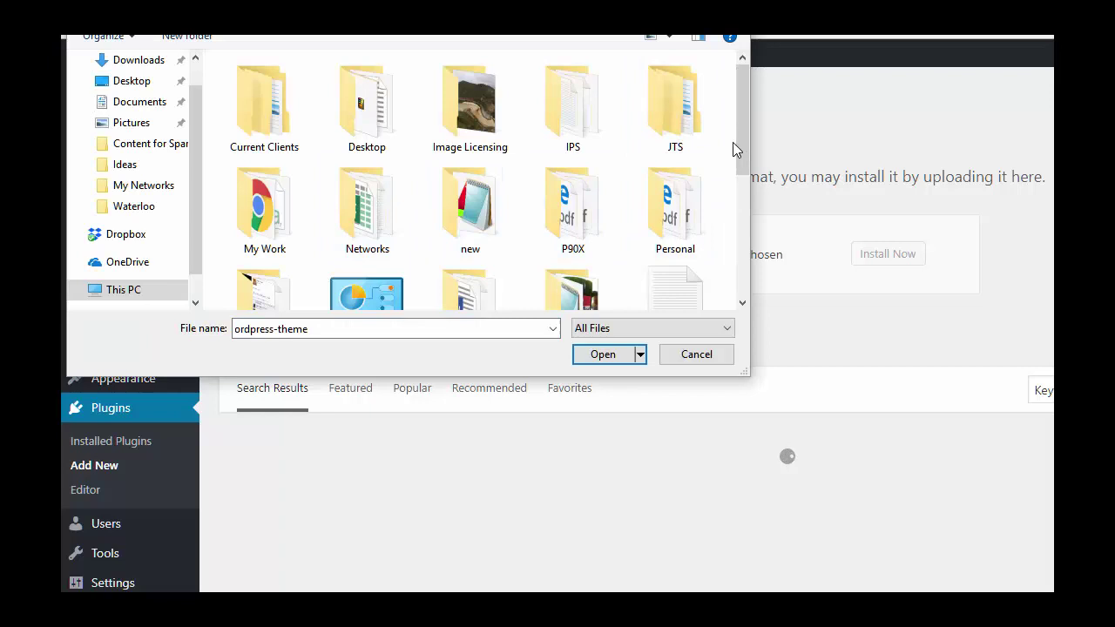
left_click_drag(739, 152, 733, 226)
double_click(671, 228)
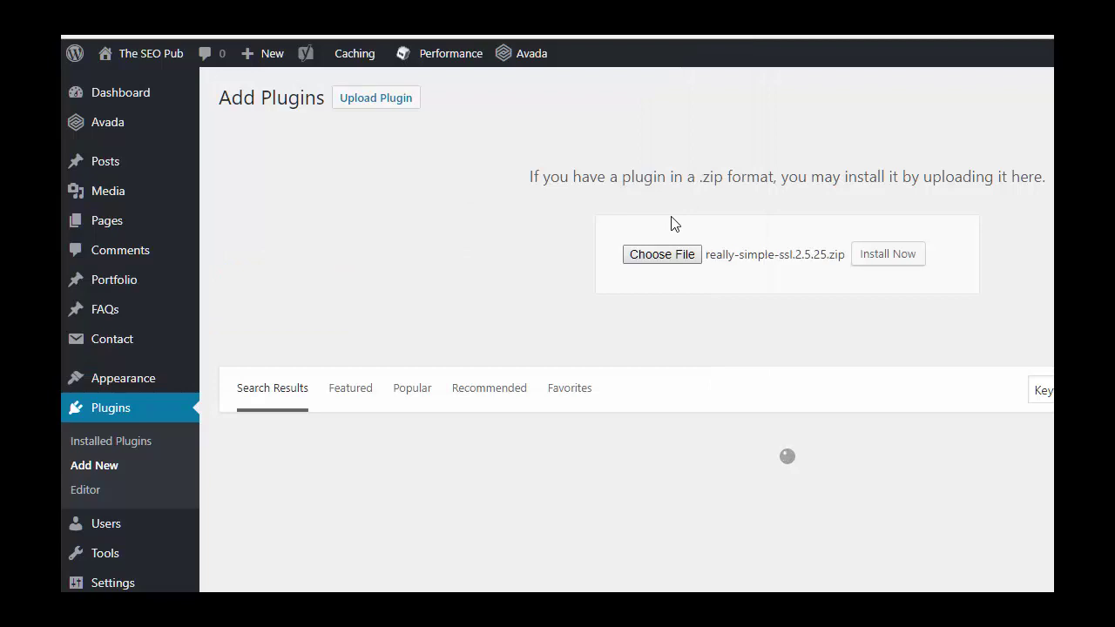
left_click(888, 255)
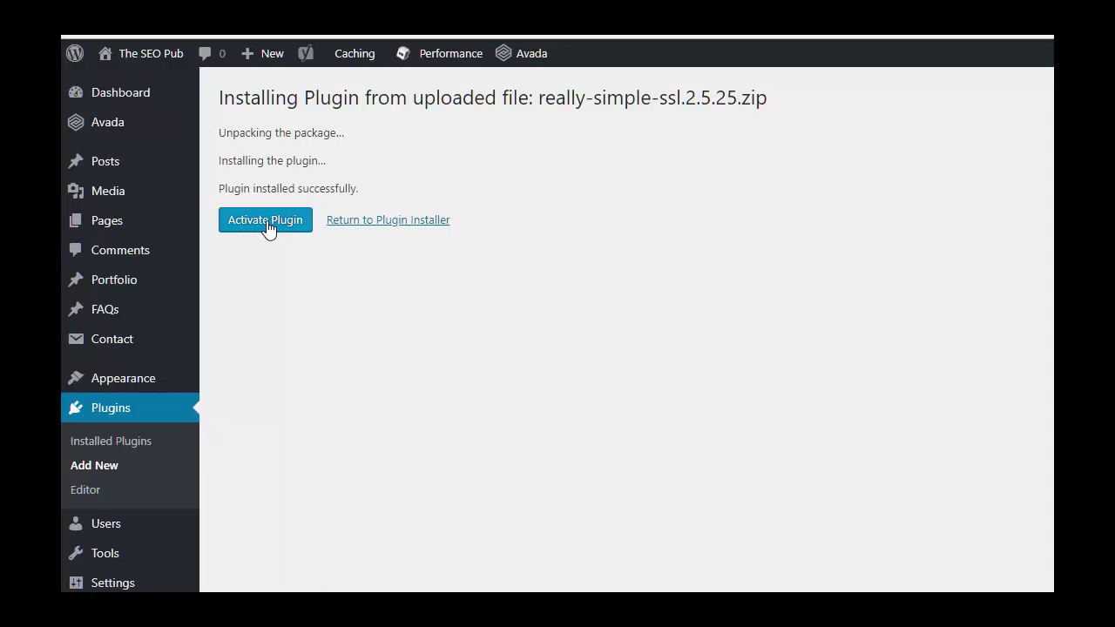
Activate Really Simple SSL and reload the admin page over https
left_click(267, 227)
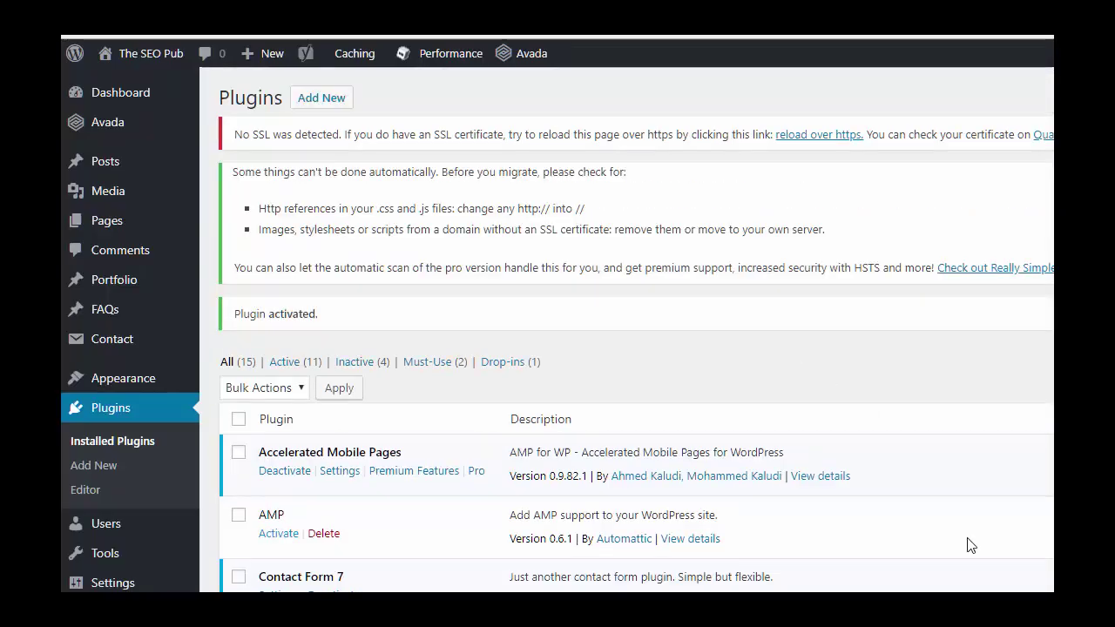
left_click(825, 137)
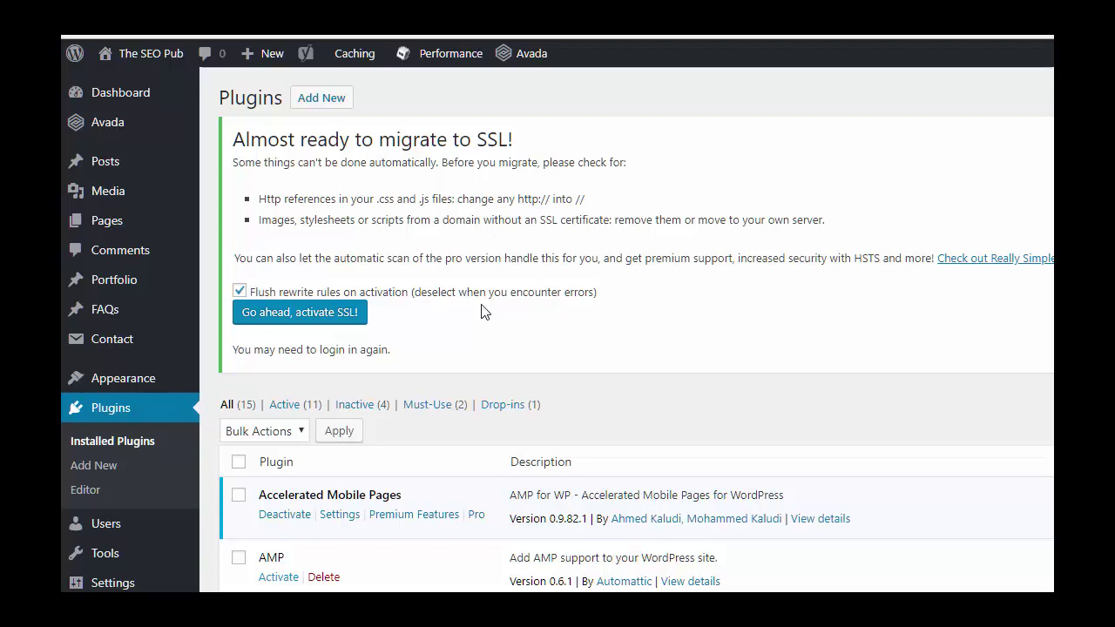
Activate SSL with Really Simple SSL and leave full-screen to show the https address
left_click(302, 322)
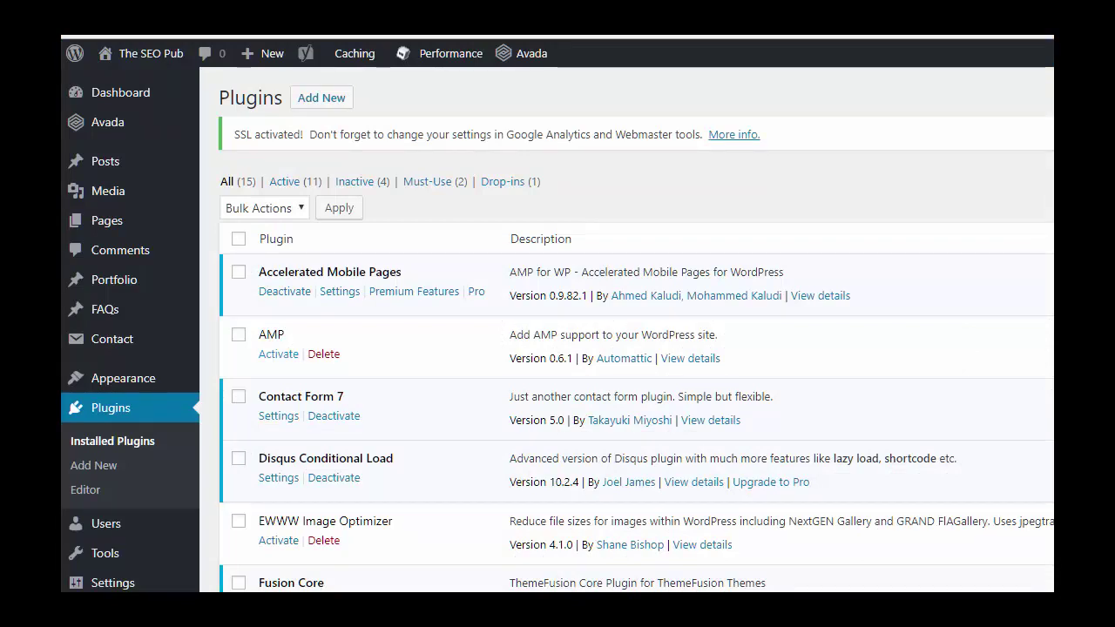
key("F11")
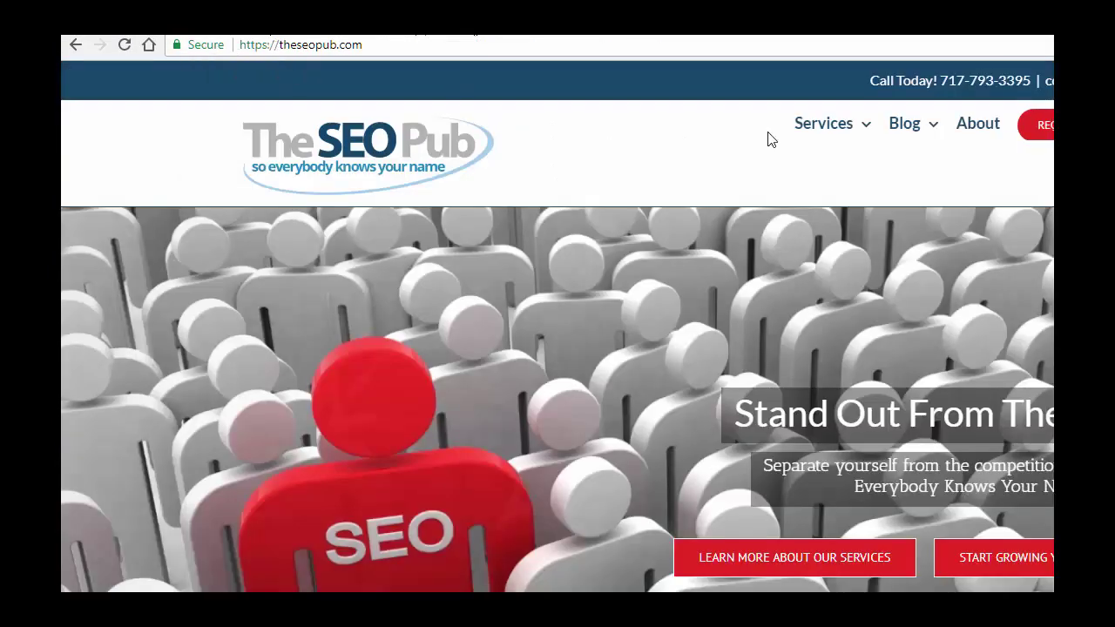
Open the Search Engine Optimization services page and reload it over http to confirm it redirects to https
mouse_move(821, 126)
left_click(833, 161)
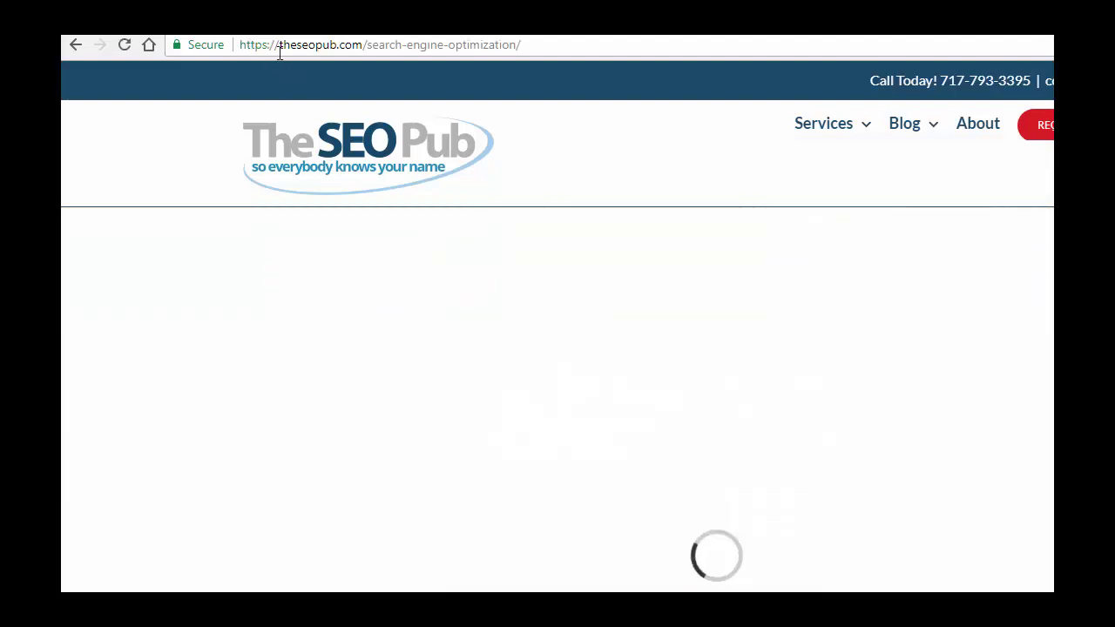
left_click(266, 46)
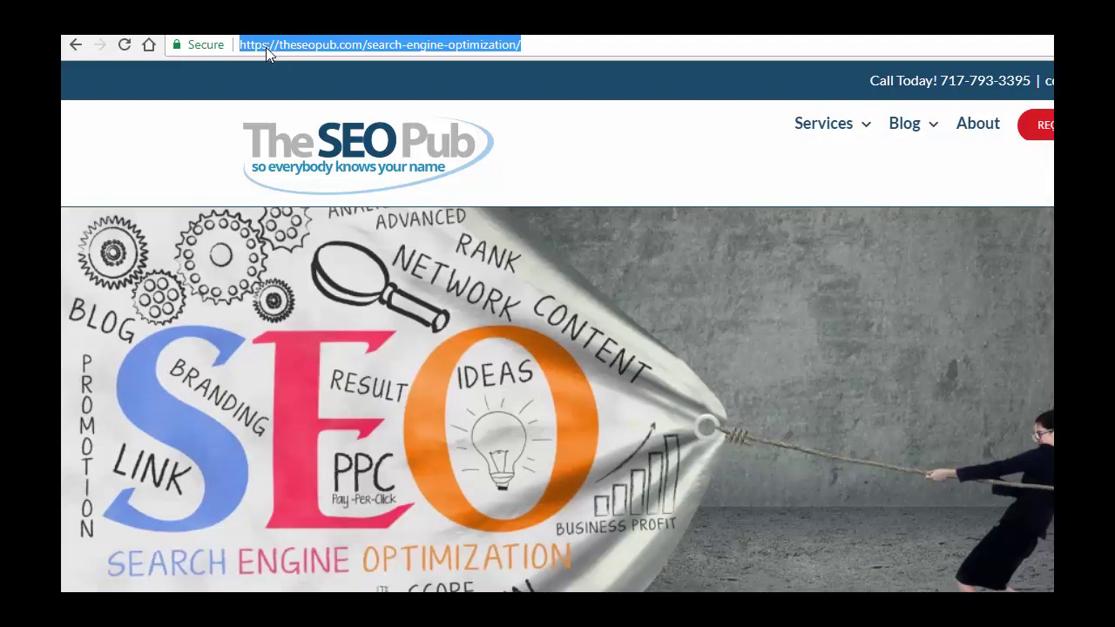
left_click(265, 44)
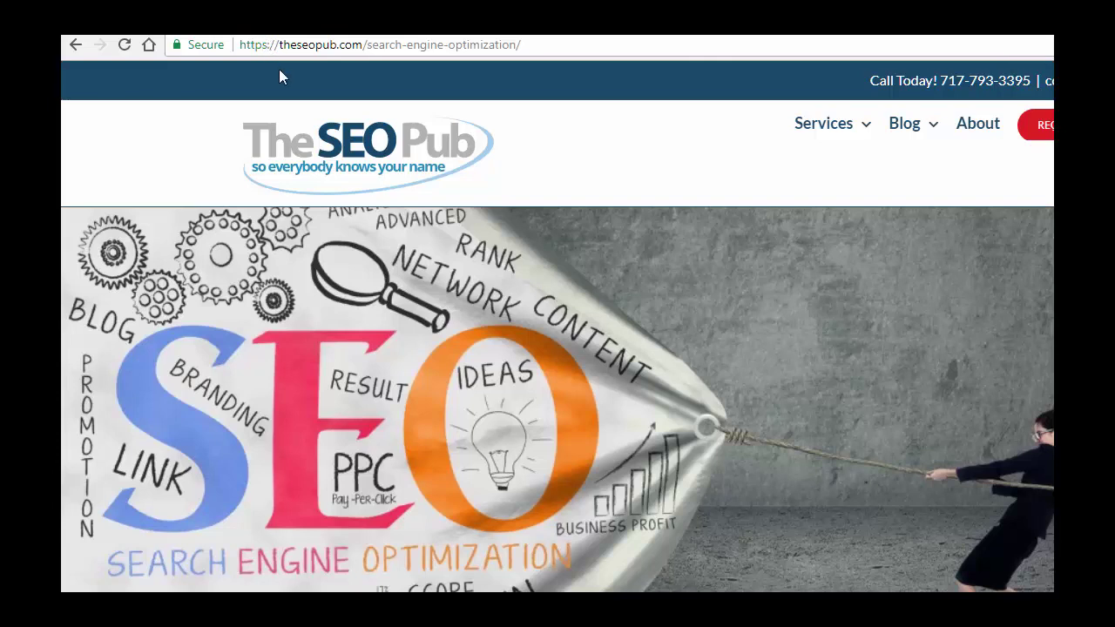
key("BackSpace")
key("Return")
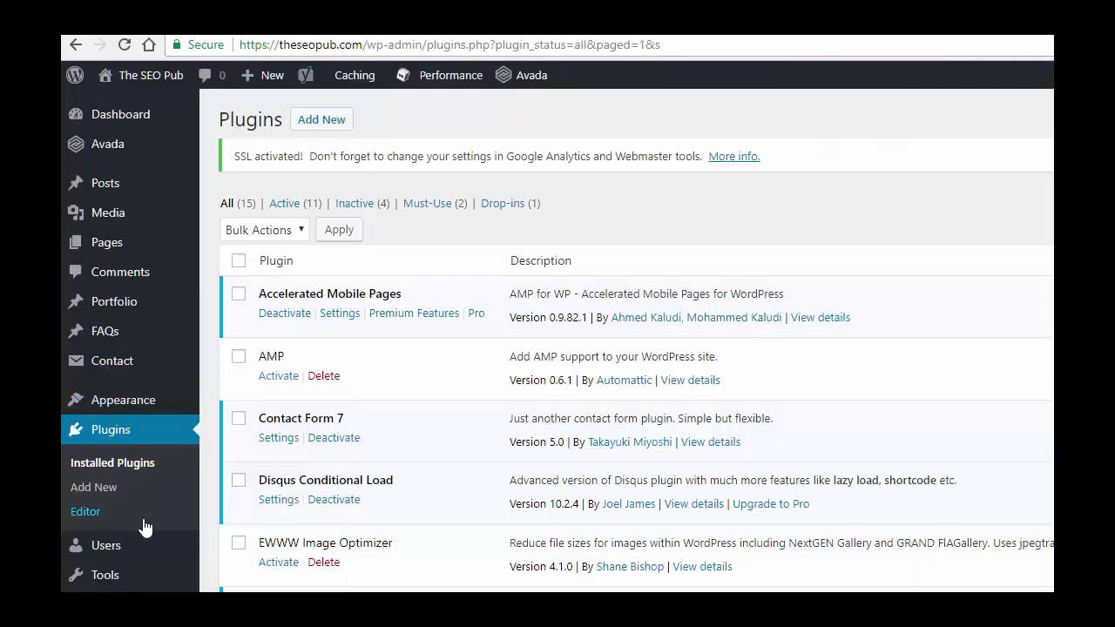
mouse_move(122, 591)
left_click(230, 467)
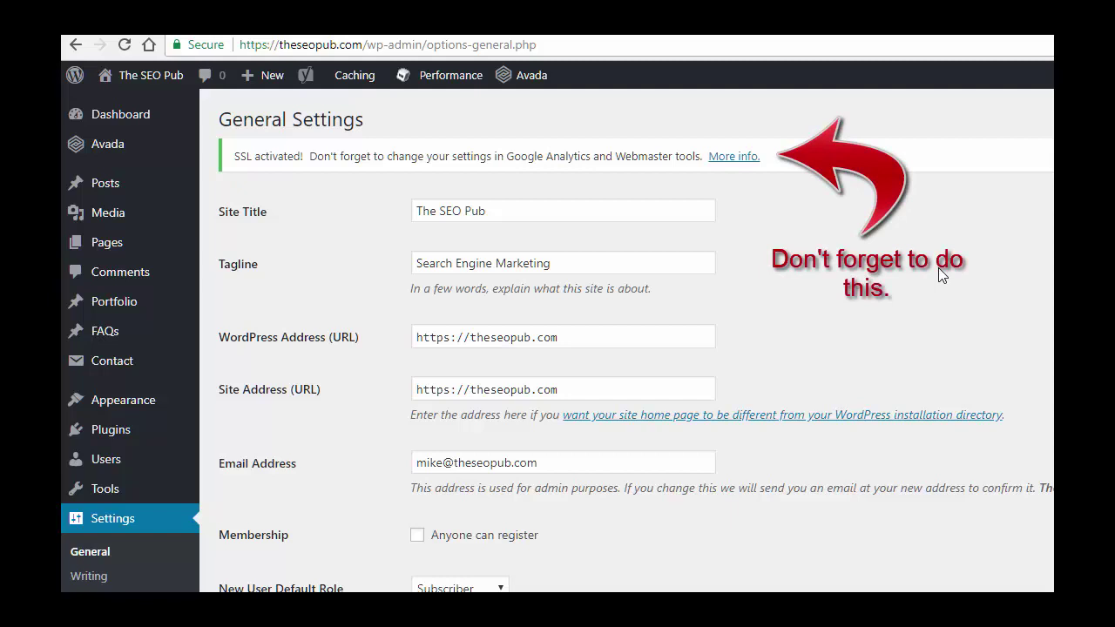
left_click(443, 338)
left_click_drag(443, 338, 450, 338)
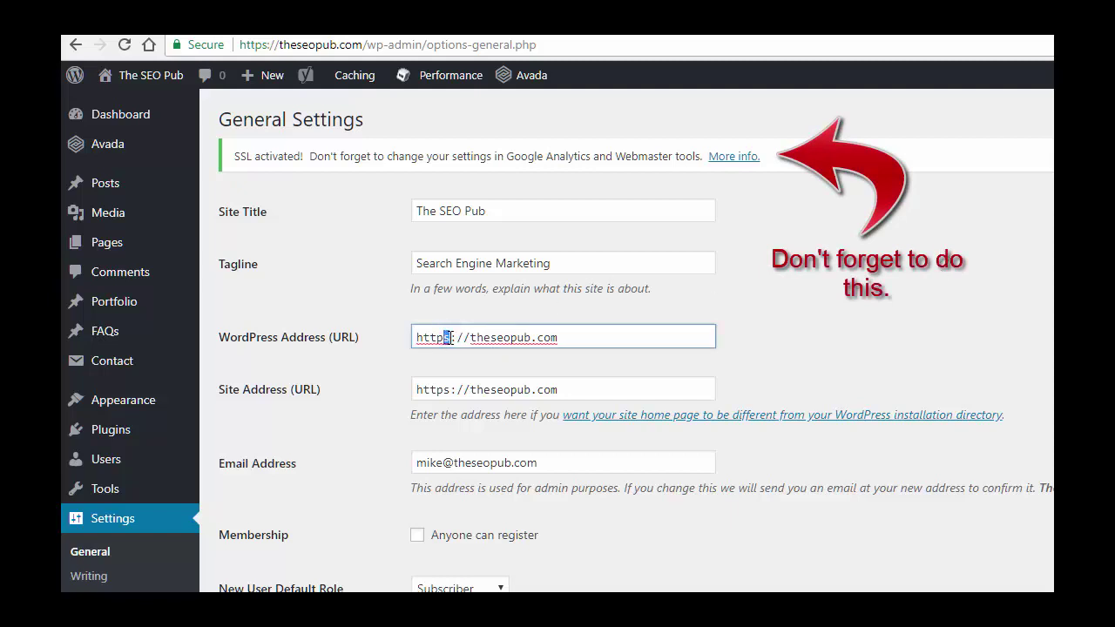
left_click(451, 389)
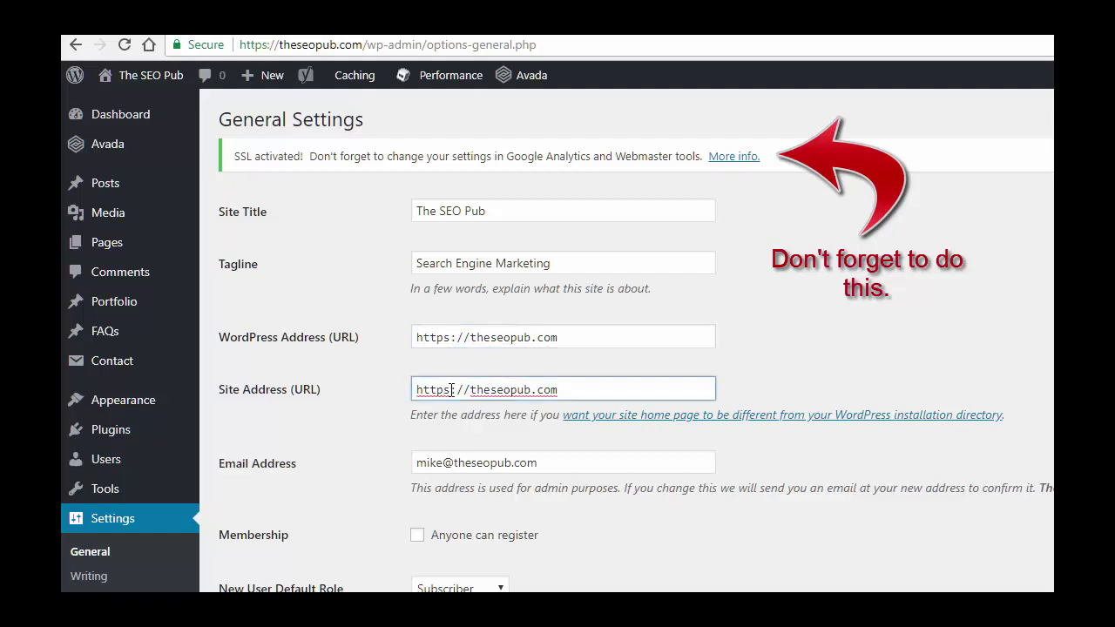